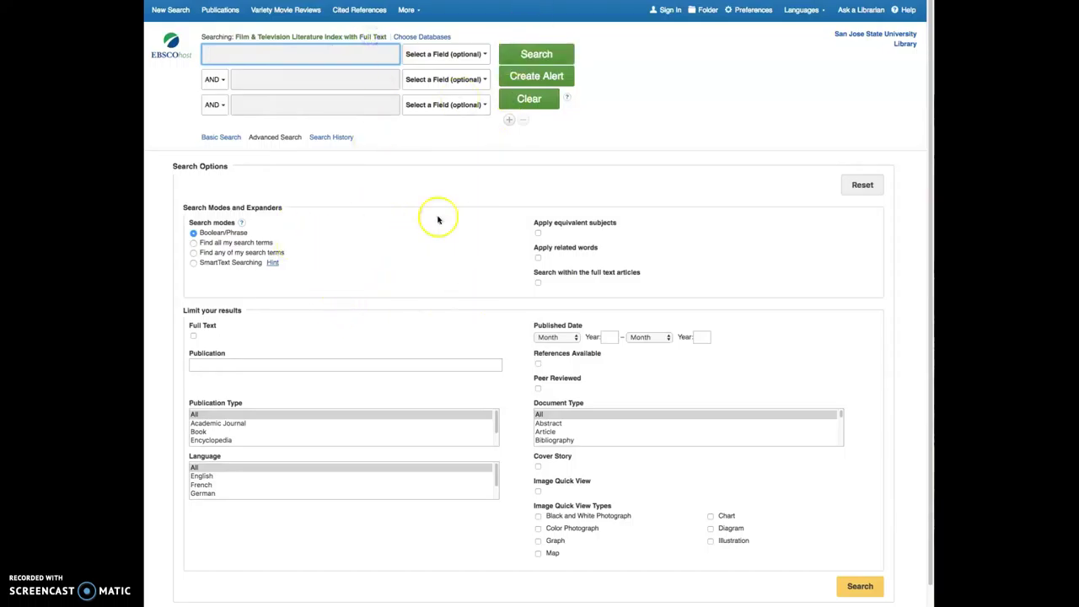
- Switch to the basic search form and return to the advanced search form
left_click(397, 181)
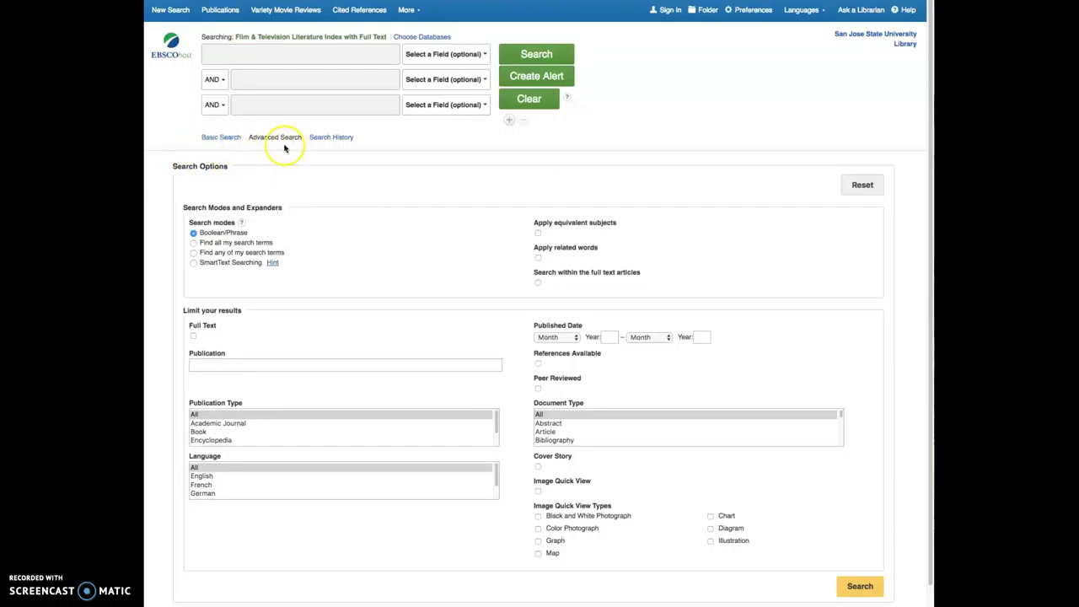
left_click(223, 139)
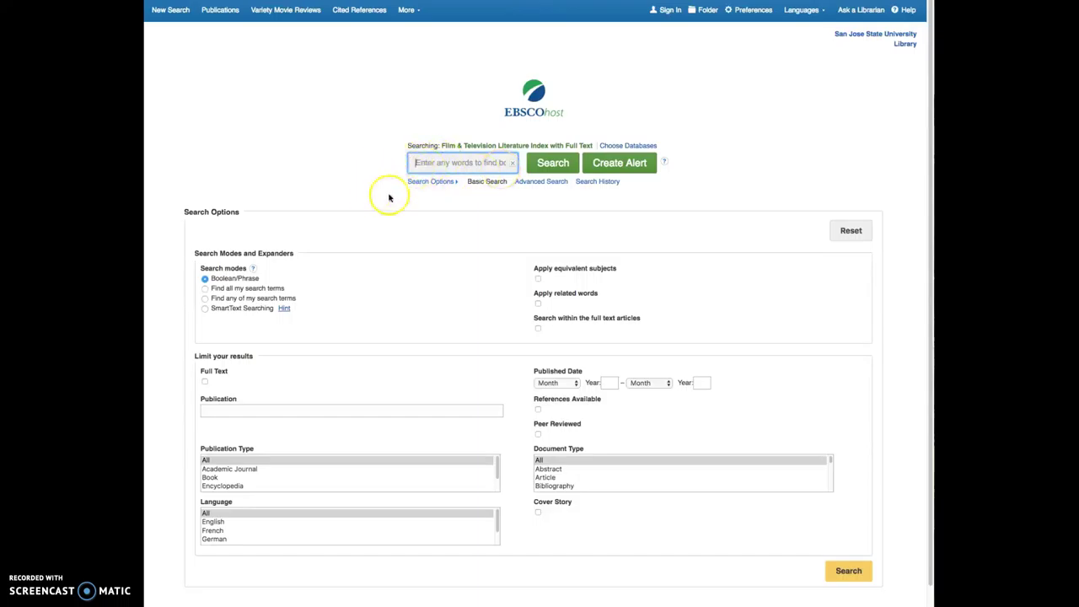
left_click(536, 184)
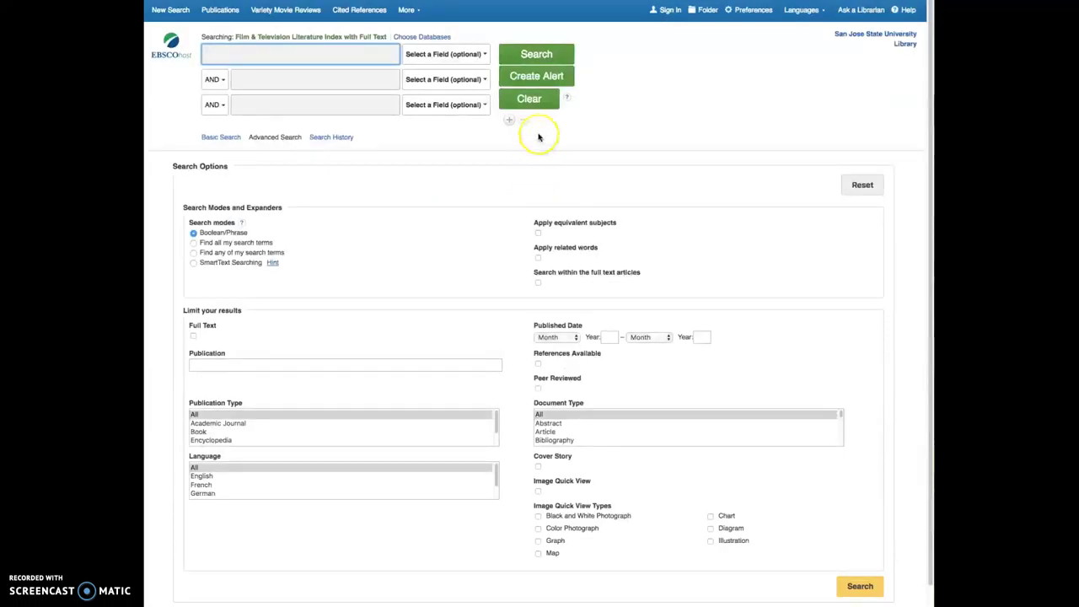
- Set the Boolean operator of the second search row to OR
left_click(250, 79)
left_click(263, 105)
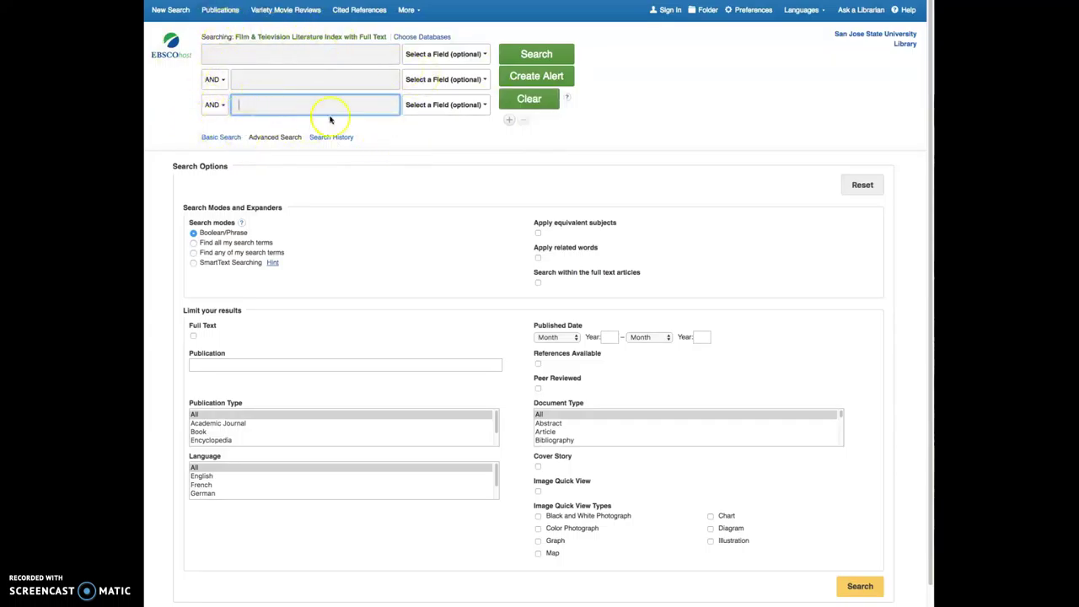
left_click(217, 82)
left_click(226, 98)
left_click(217, 81)
left_click(217, 111)
left_click(218, 82)
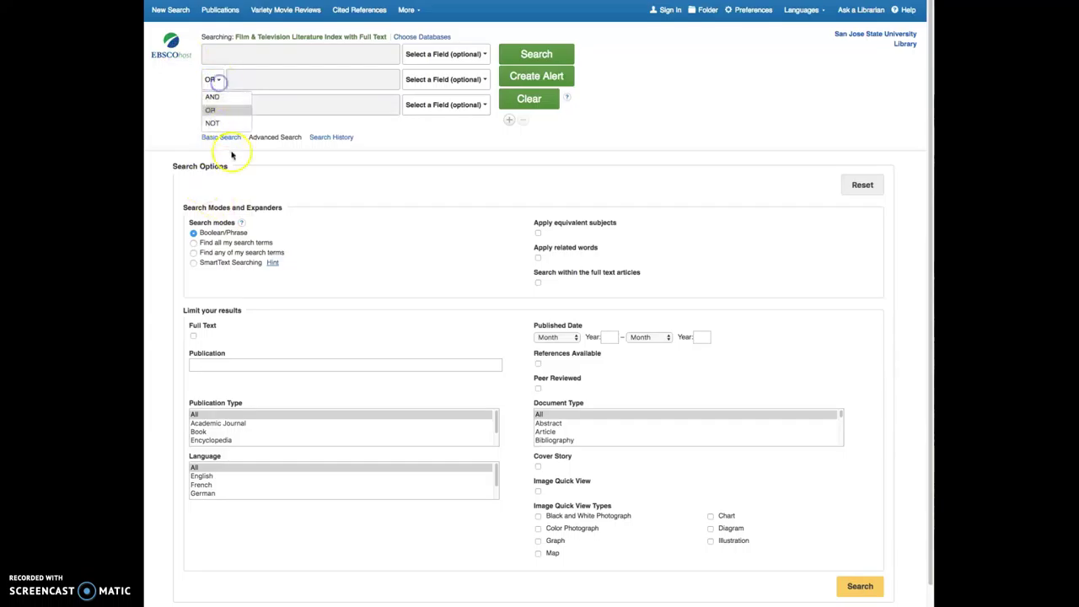
left_click(322, 127)
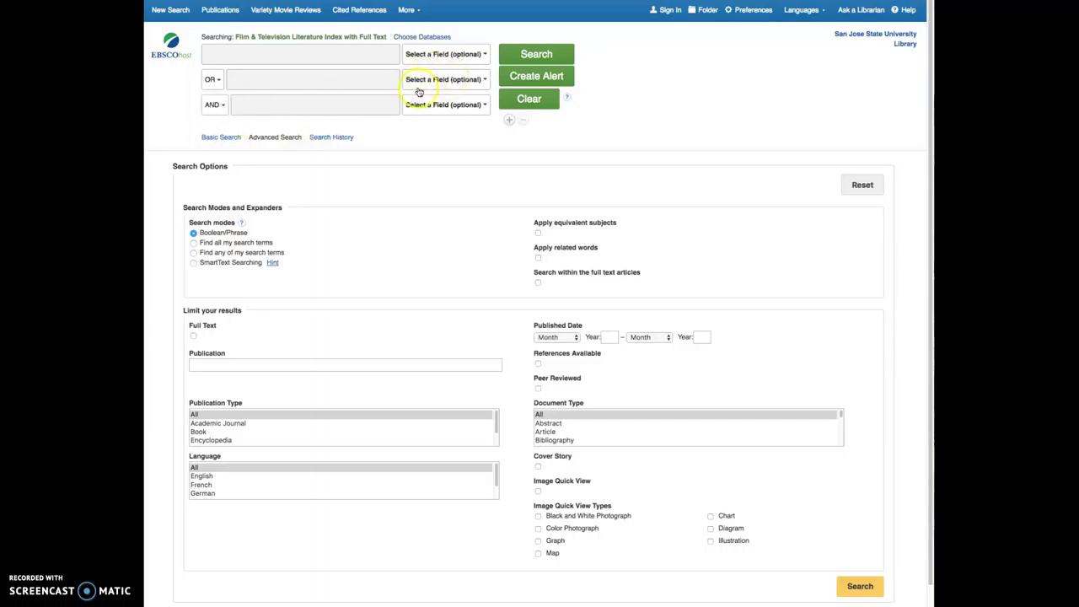
- Examine the searchable field options offered for the first search row, such as author, title and subject terms
left_click(456, 59)
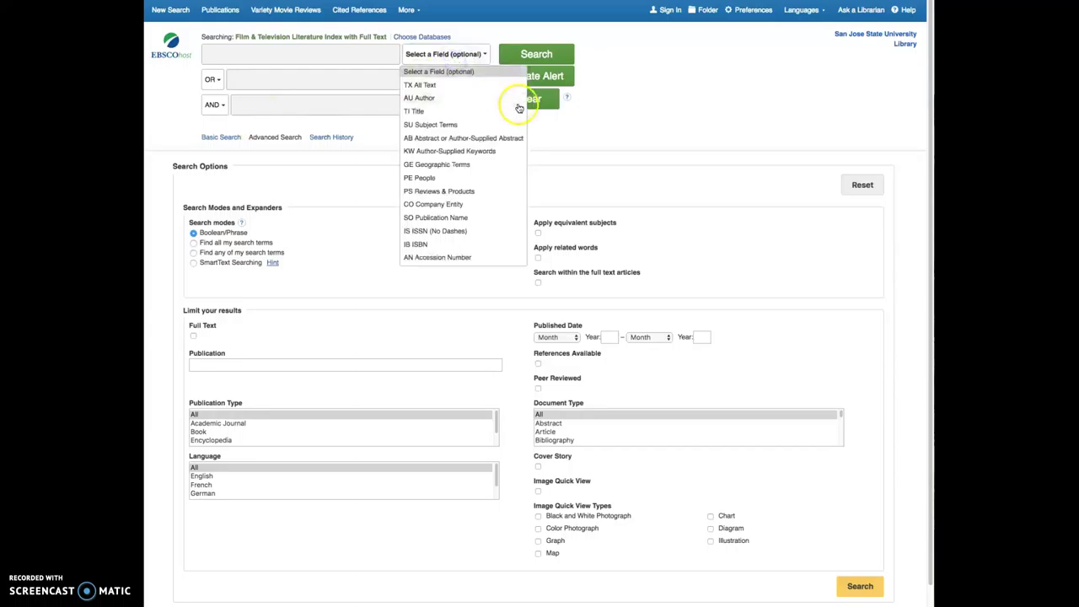
left_click(427, 114)
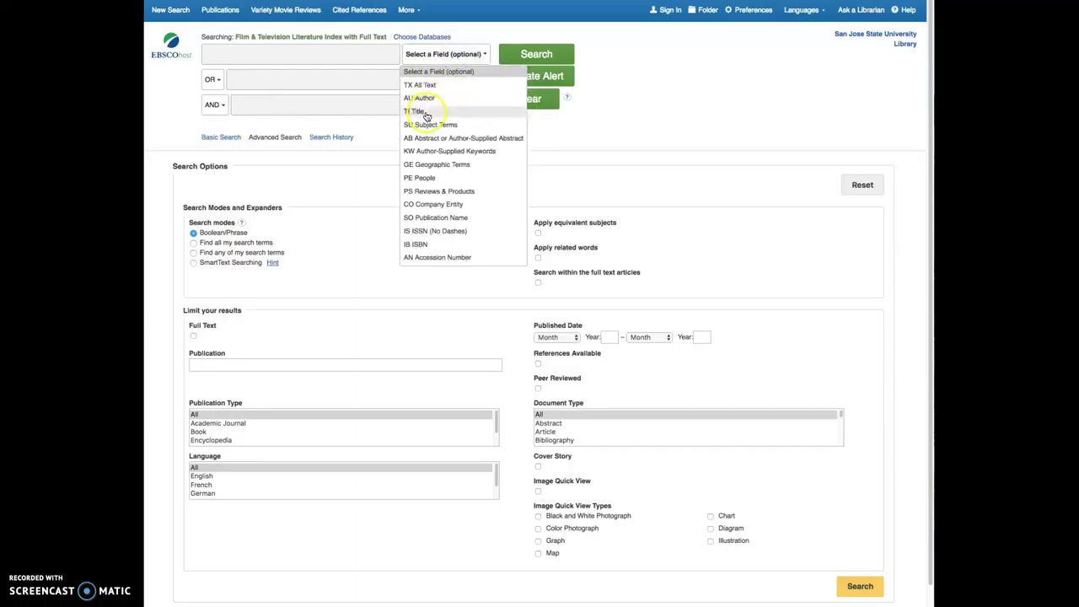
left_click(433, 54)
left_click(463, 102)
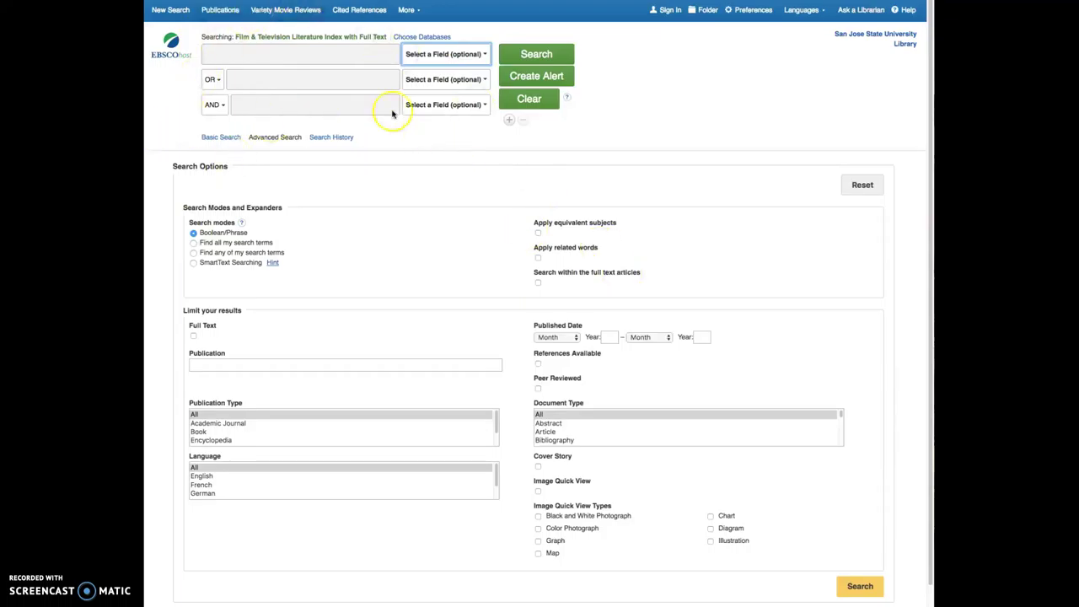
left_click(441, 204)
- Enter Film Noir as the first search term and Double Indemnity as the second
left_click(262, 55)
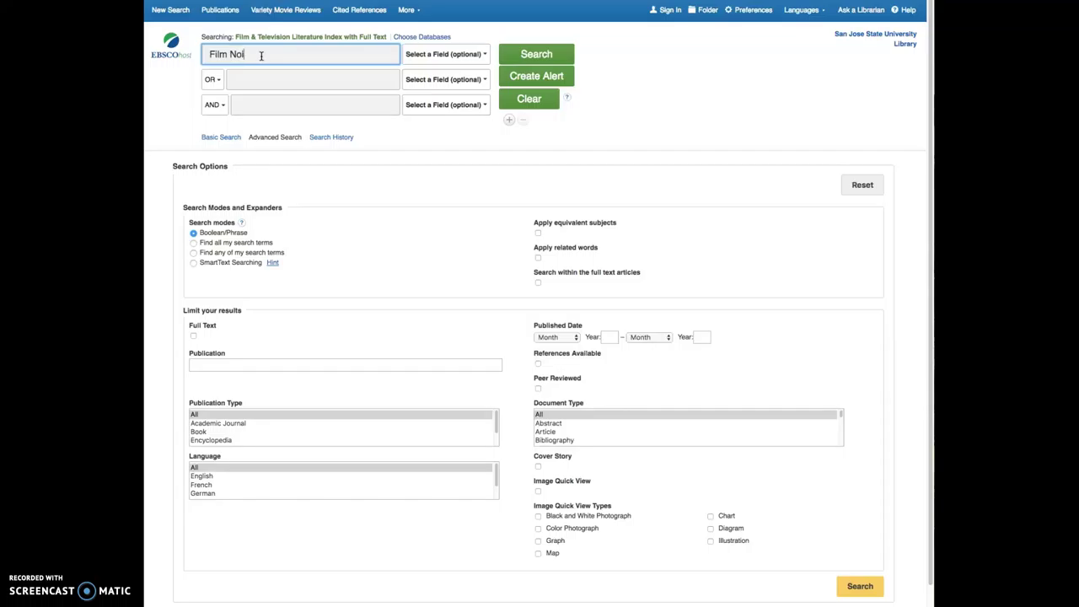
left_click(211, 79)
left_click(214, 82)
left_click(214, 83)
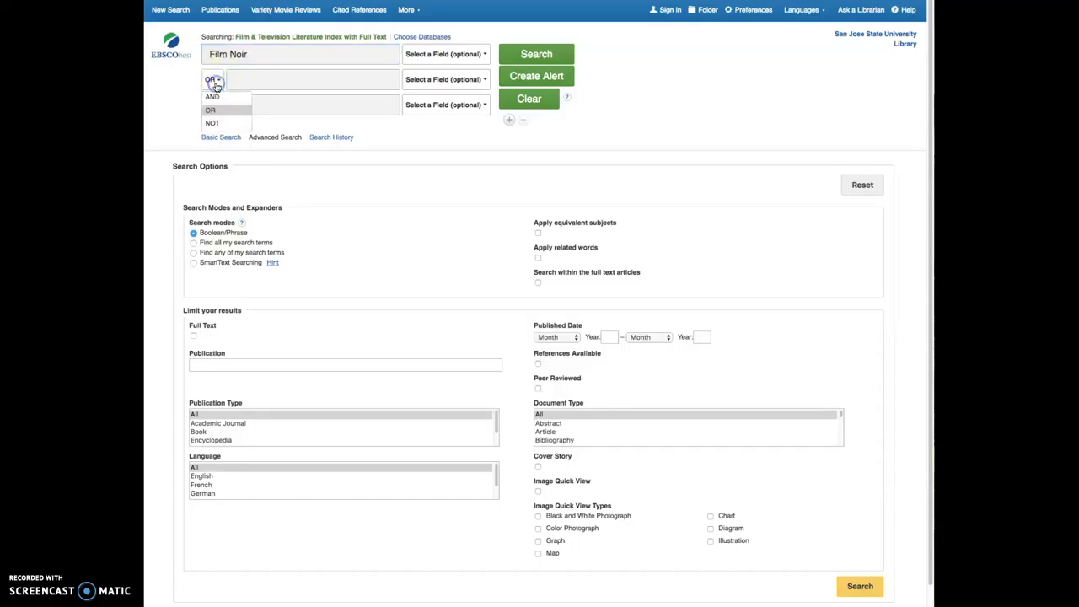
left_click(245, 79)
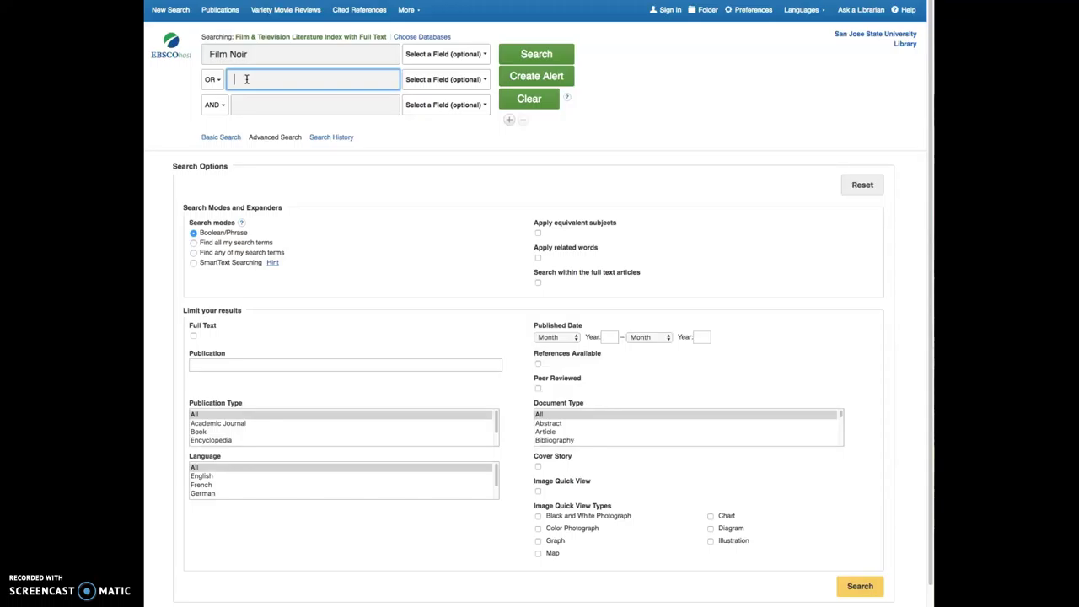
type("Double Indemnity")
- Combine Film Noir and Double Indemnity with the AND operator
left_click(217, 83)
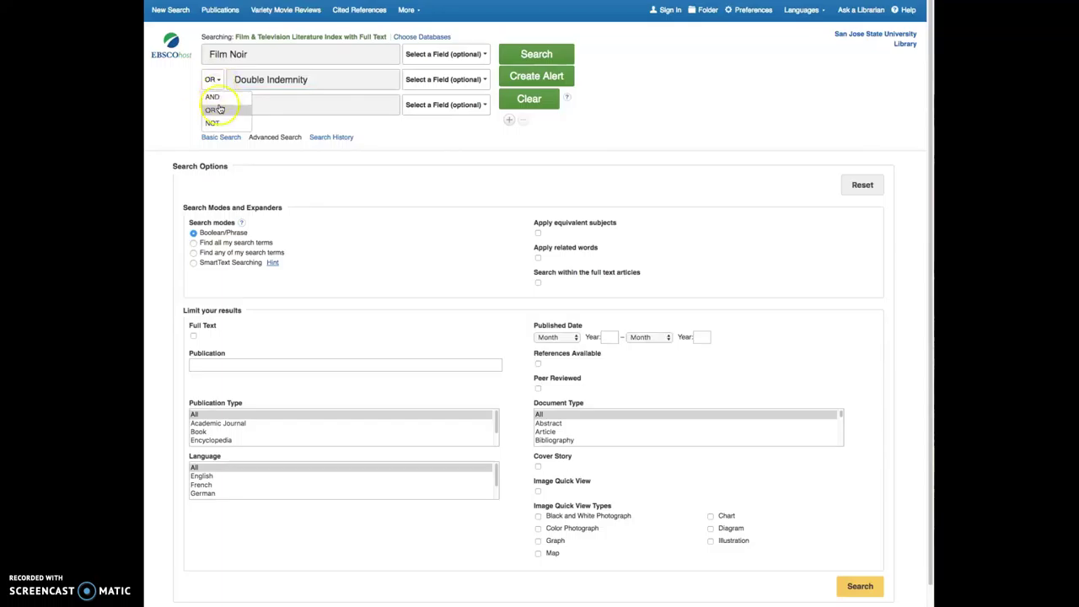
left_click(211, 110)
left_click(212, 97)
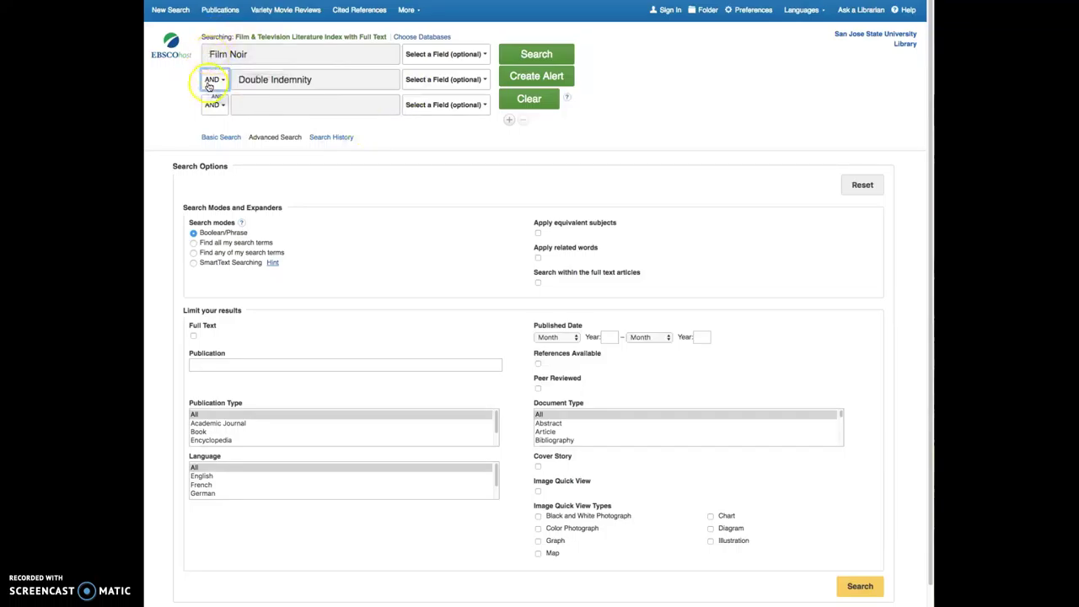
left_click_drag(208, 54, 326, 85)
left_click(214, 81)
left_click(166, 80)
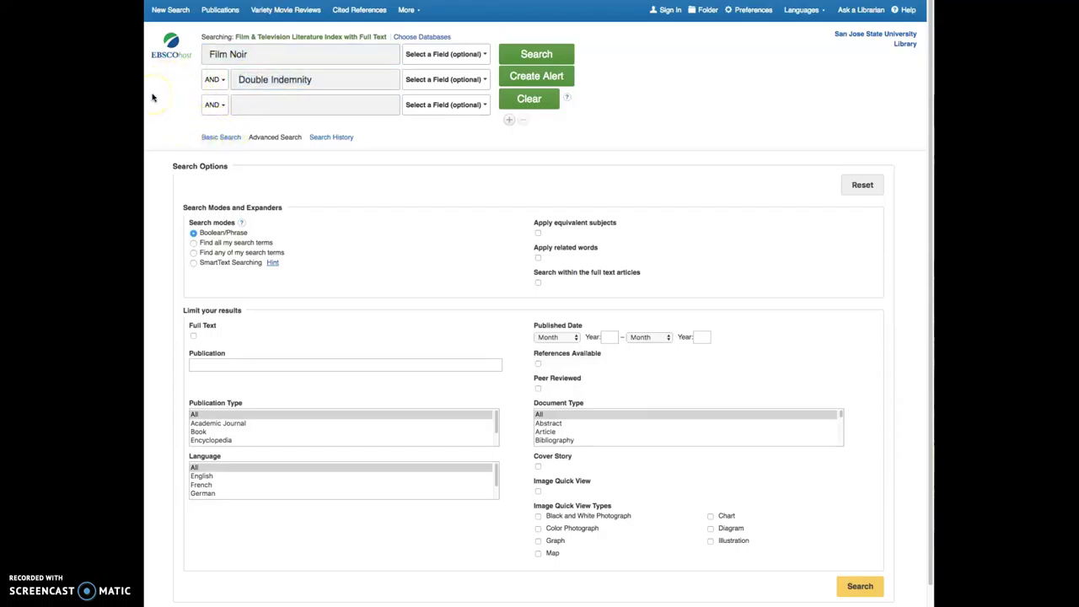
- Change the operator between the two search terms to OR and highlight each term
left_click(216, 81)
left_click(216, 80)
left_click(217, 110)
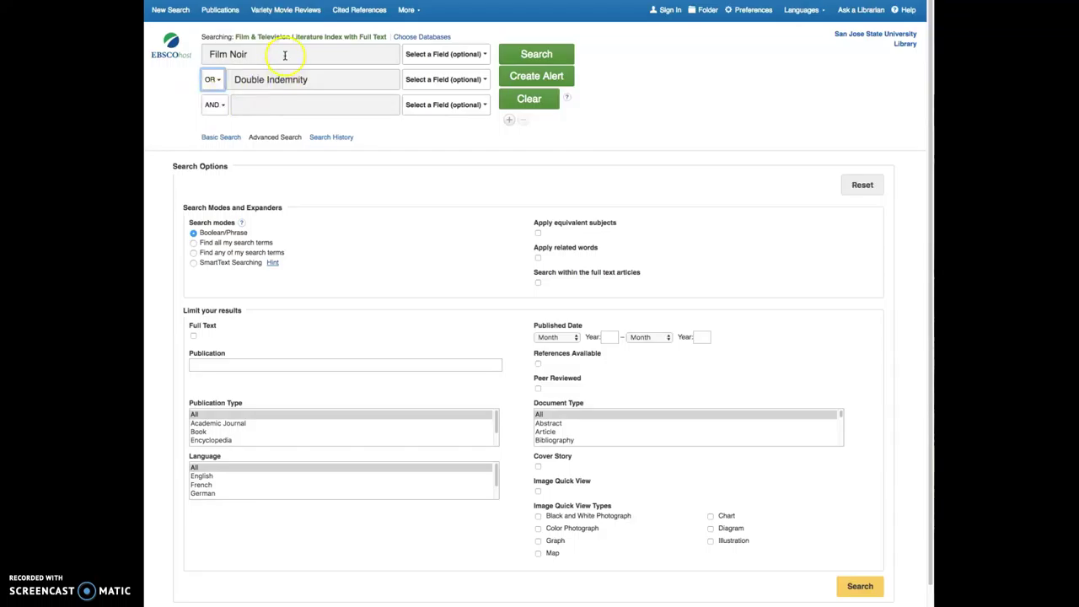
left_click_drag(286, 53, 206, 55)
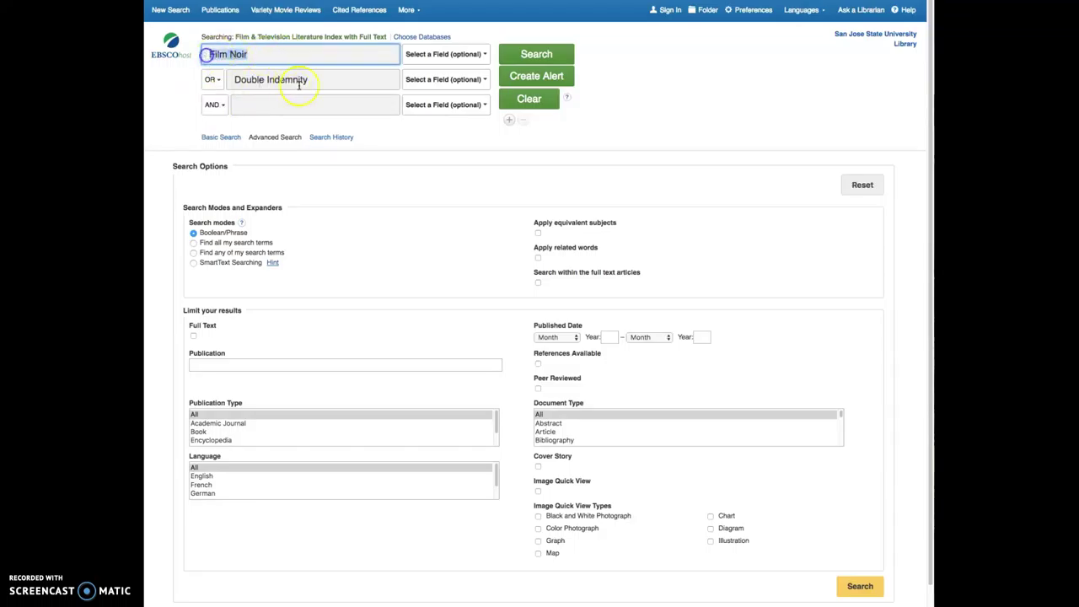
left_click_drag(312, 79, 232, 80)
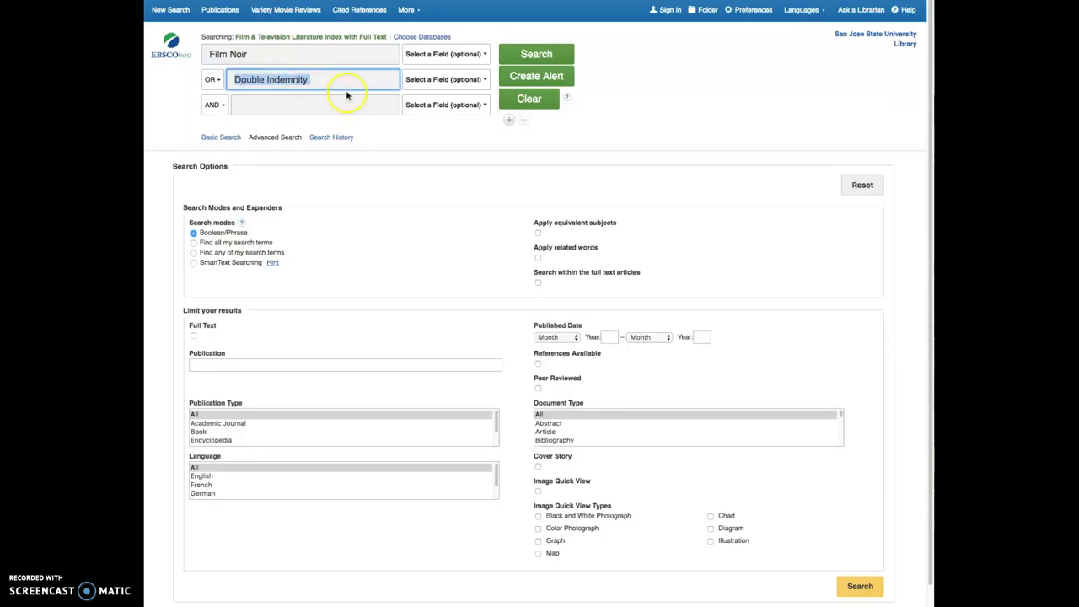
- Change the second row's operator to NOT to exclude Double Indemnity from the Film Noir search
left_click(210, 81)
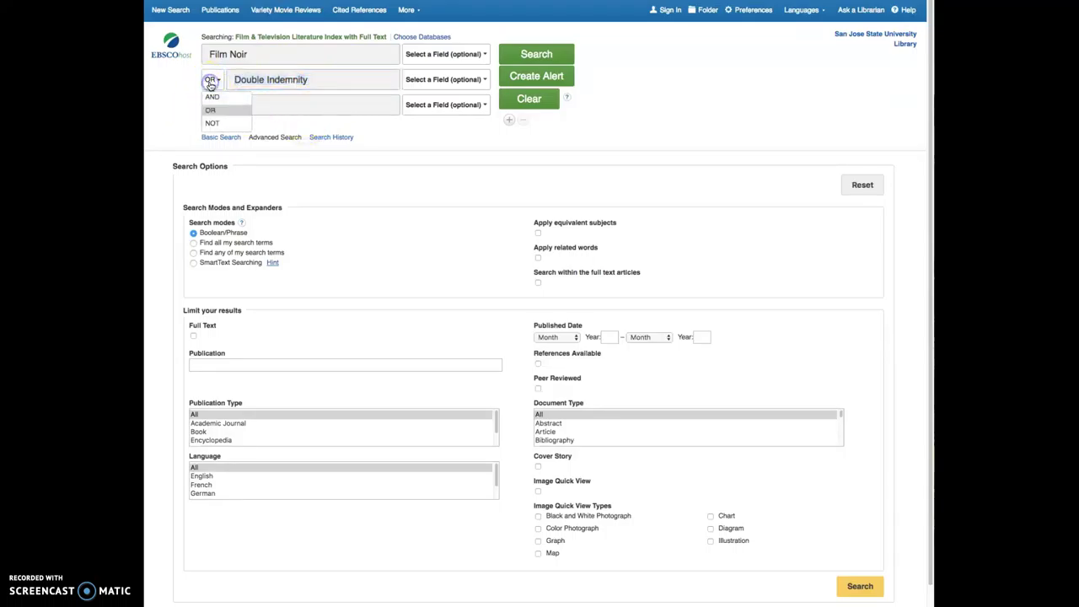
left_click(221, 124)
left_click(270, 55)
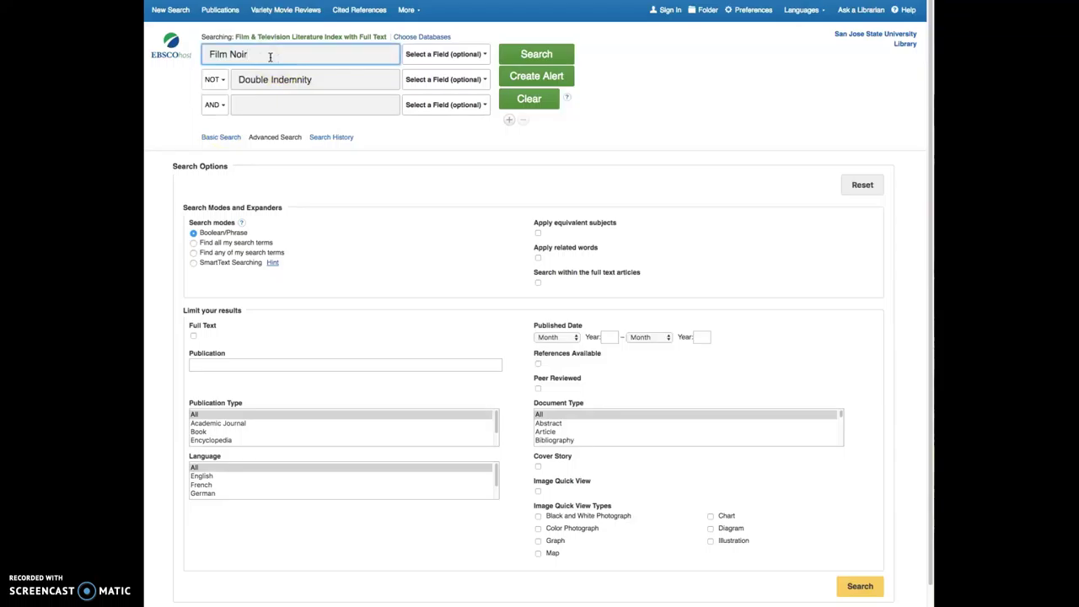
- Set the operator between the two search terms to AND
left_click(215, 90)
left_click(217, 102)
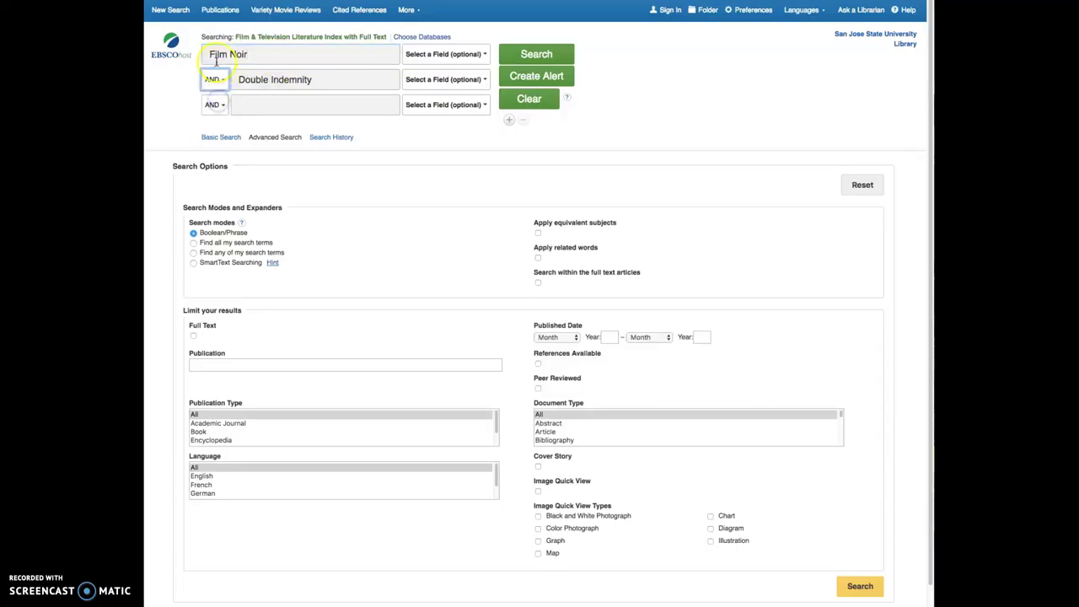
left_click(272, 79)
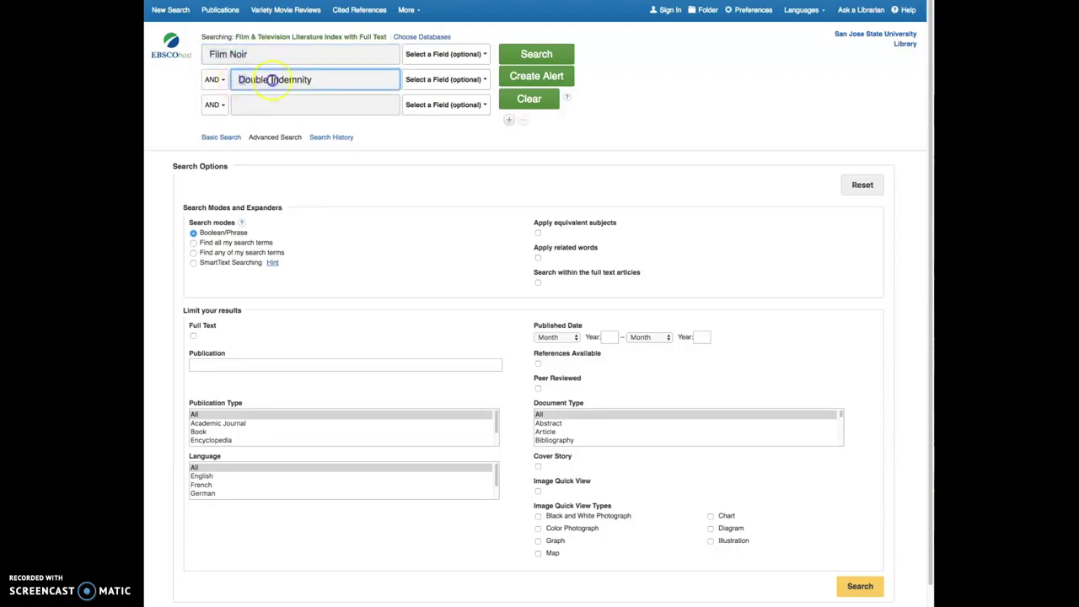
- Enclose Double Indemnity in quotation marks so it is searched as an exact phrase
left_click(348, 82)
type("\"")
left_click(239, 80)
type("\"")
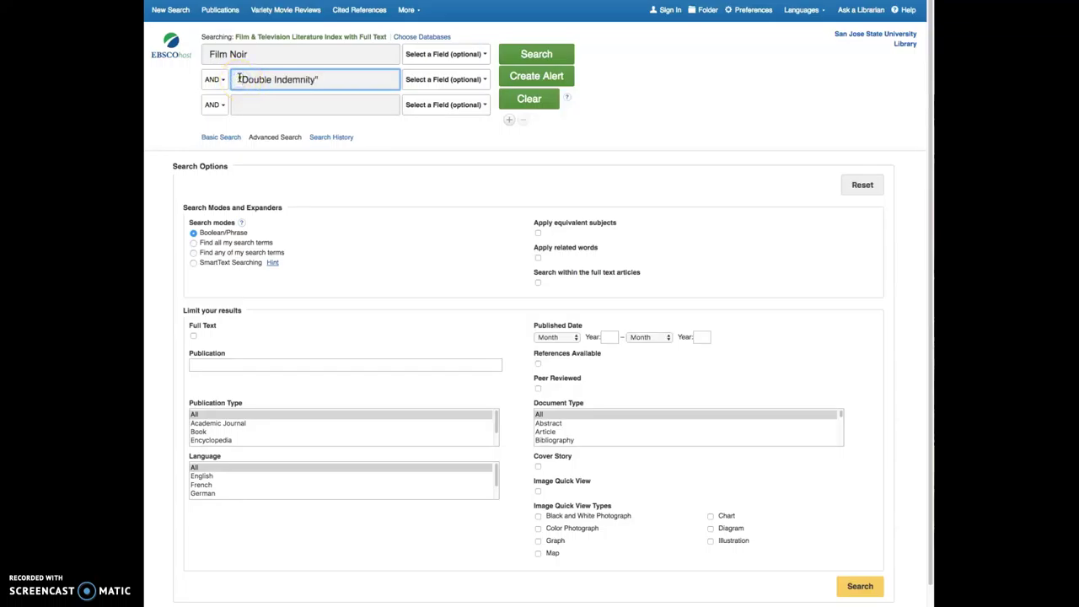
triple_click(296, 78)
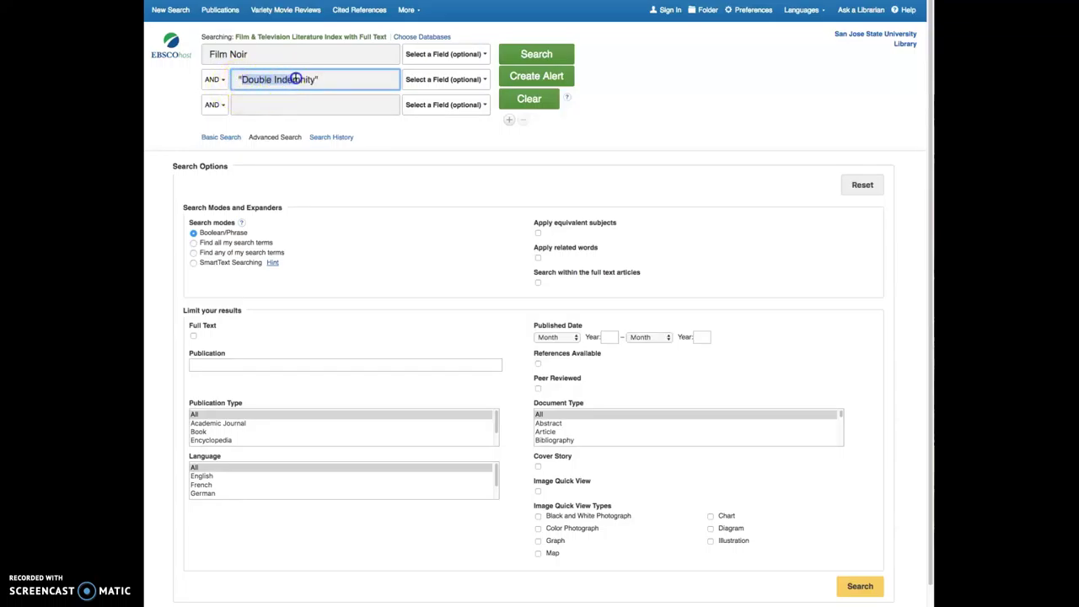
left_click(350, 83)
left_click(362, 85)
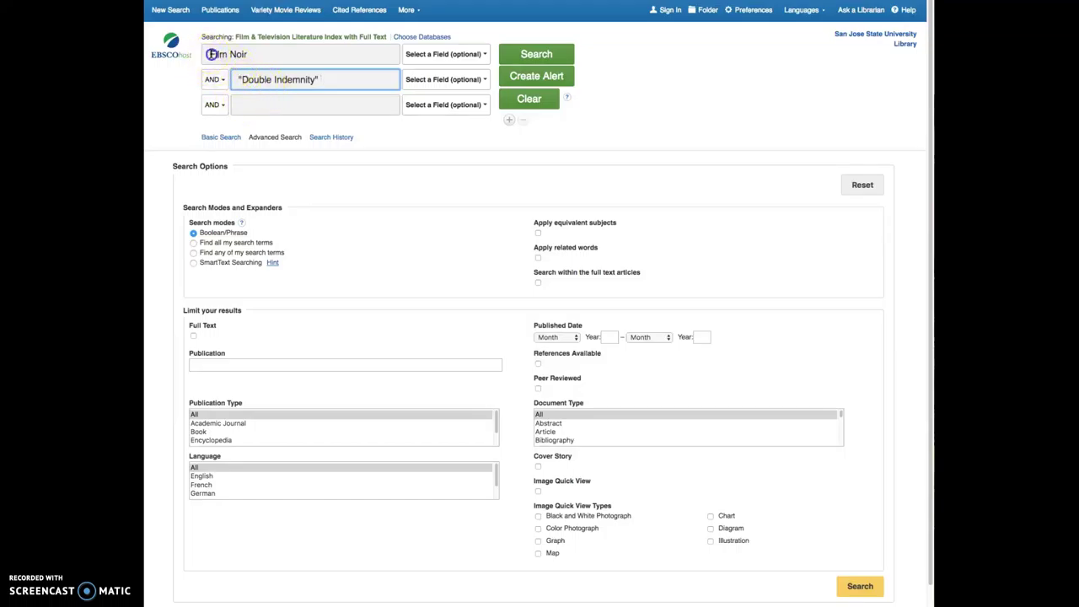
left_click_drag(210, 54, 281, 57)
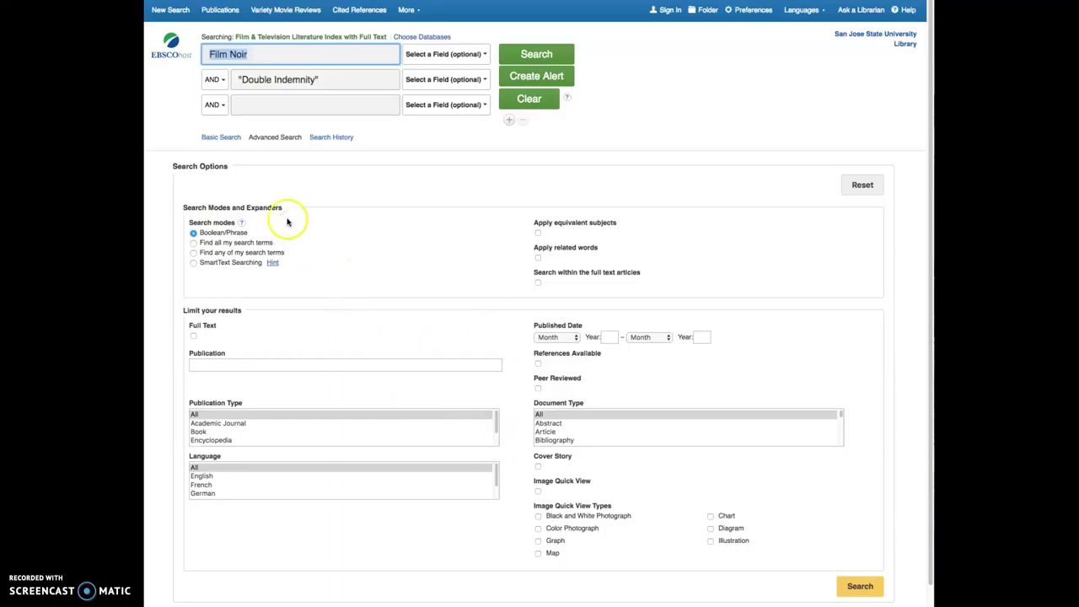
- Limit the search to full-text, peer-reviewed items and run it
left_click(193, 337)
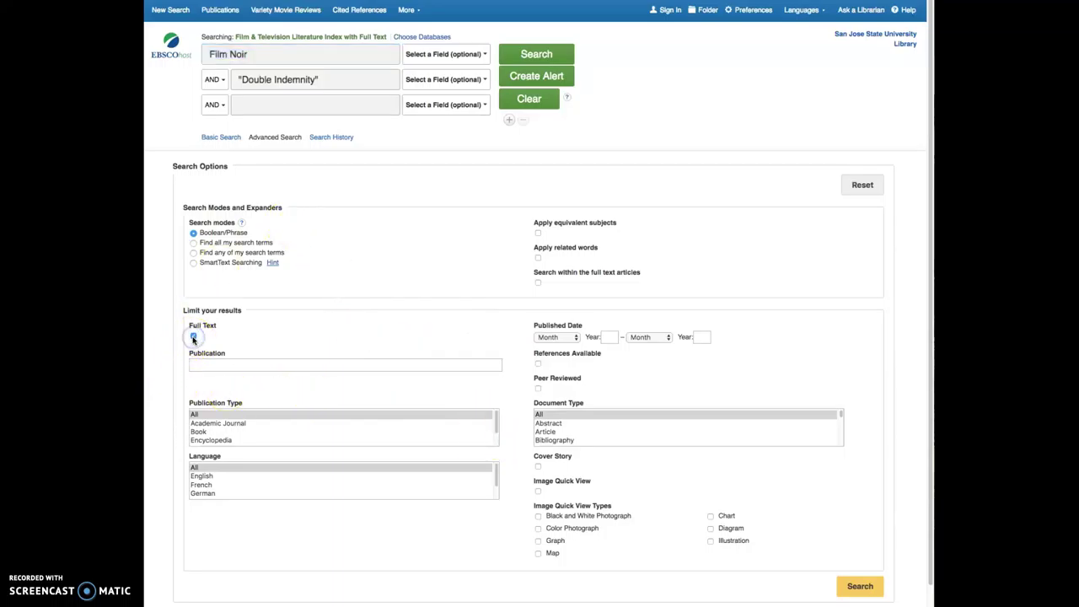
left_click(538, 388)
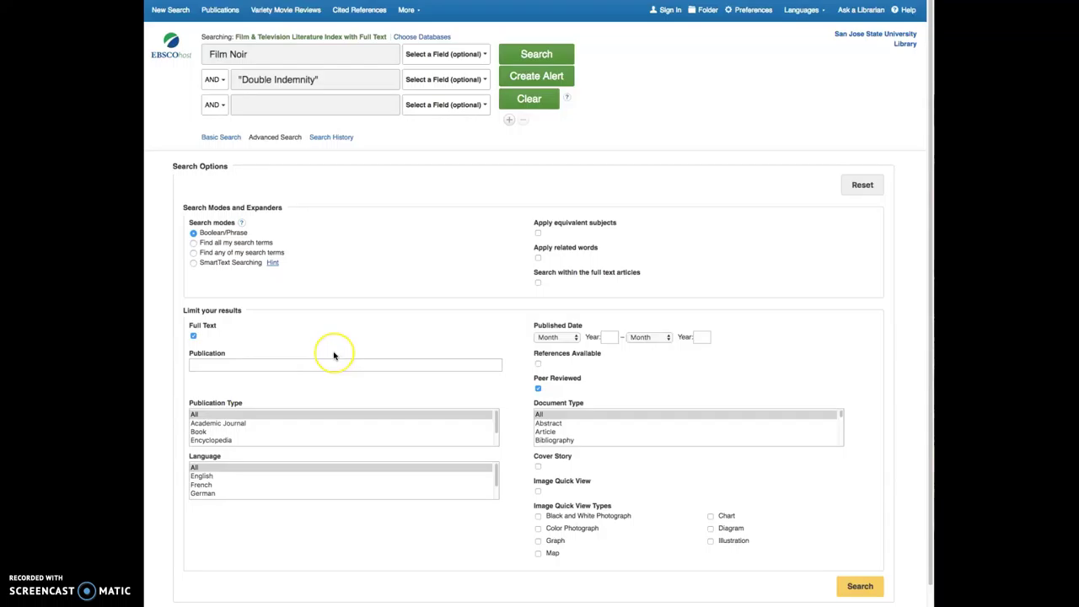
left_click(520, 410)
left_click(406, 283)
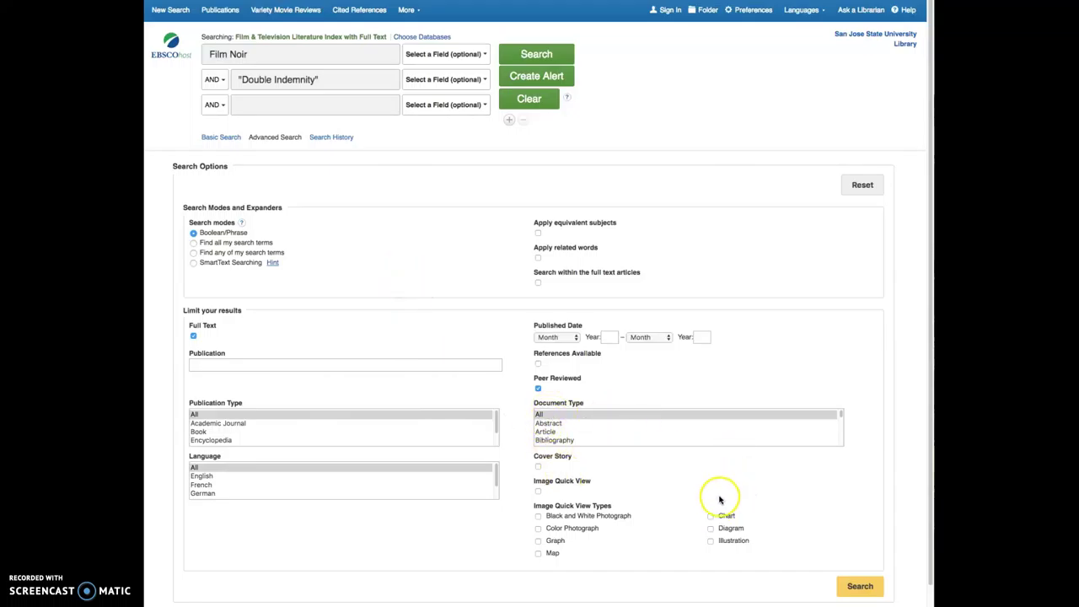
left_click(846, 589)
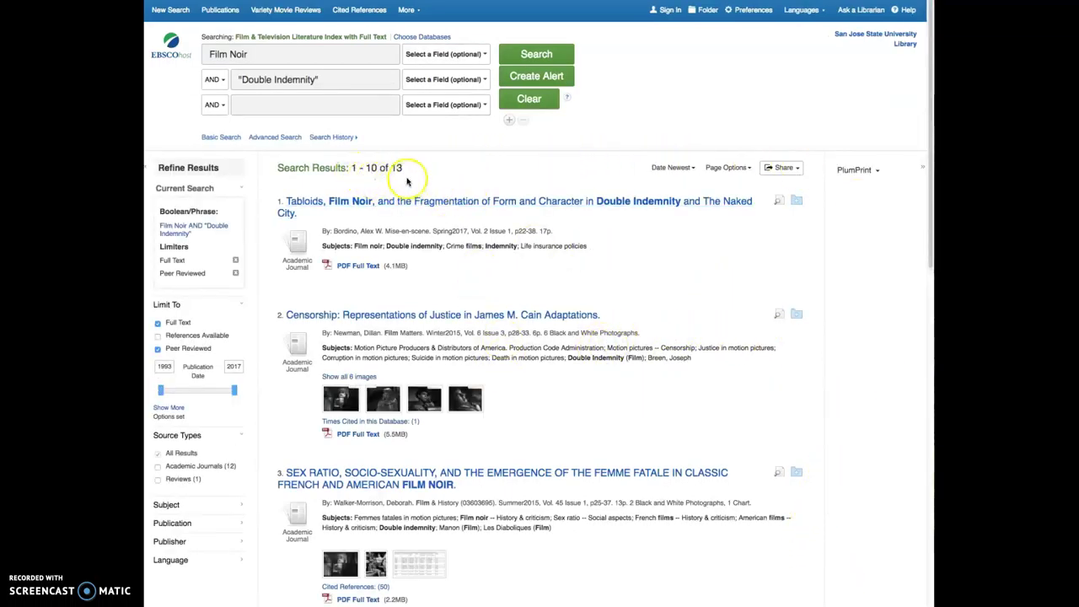
- Check how many results the search returned
left_click_drag(352, 168, 409, 169)
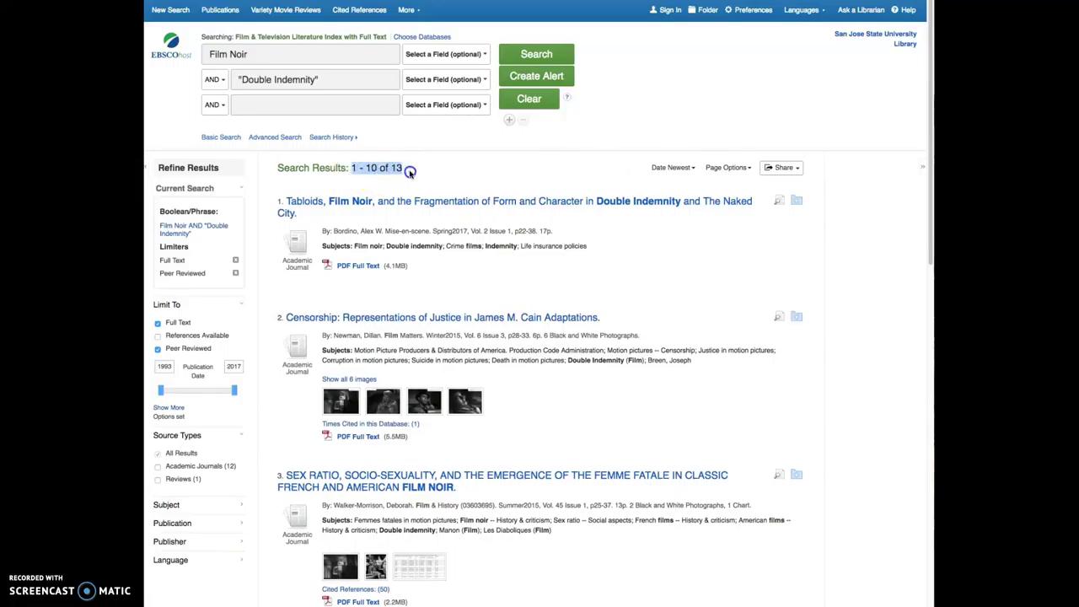
double_click(395, 168)
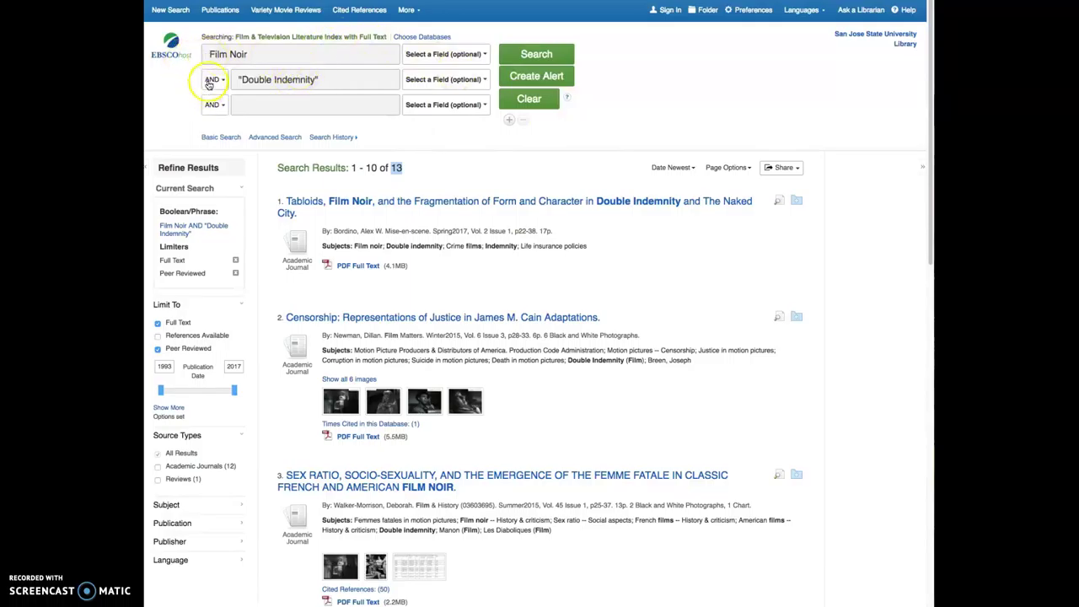
left_click(322, 85)
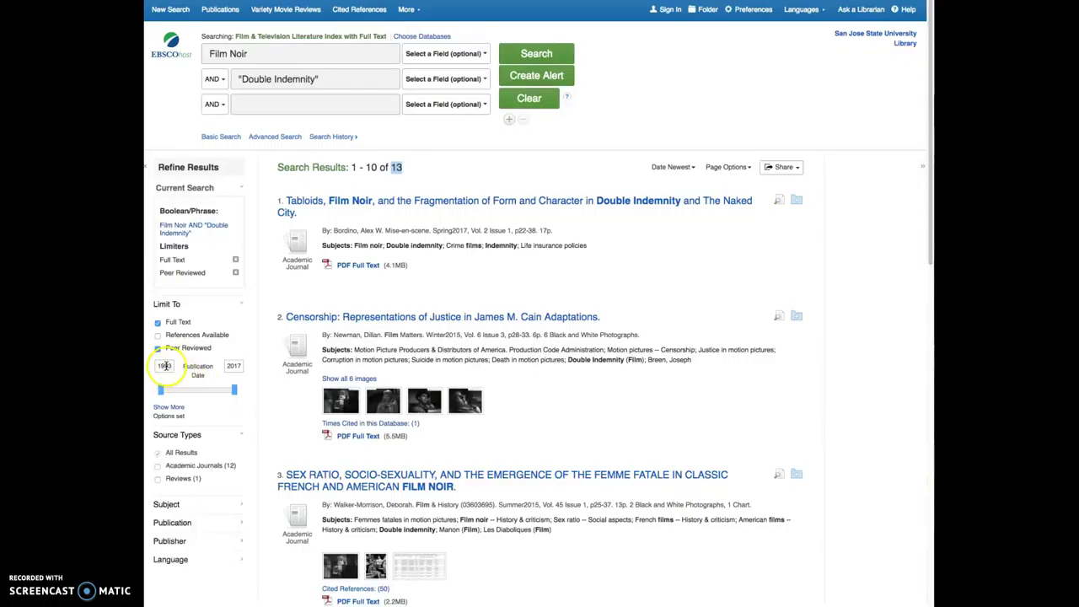
- Restrict the results to publication dates starting in 2007
left_click_drag(169, 365, 157, 365)
type("2007")
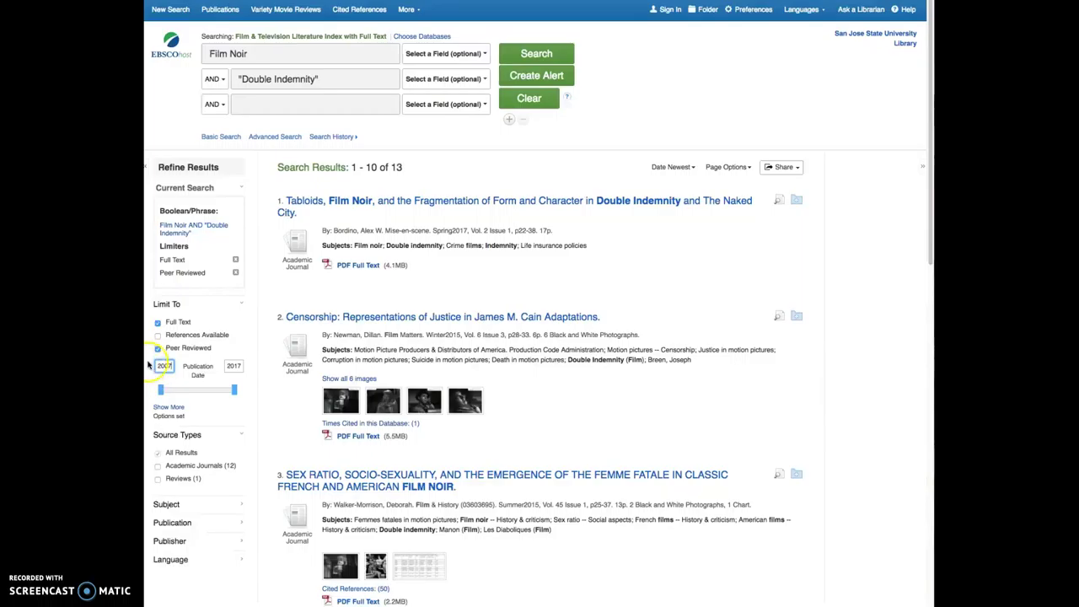
key("Return")
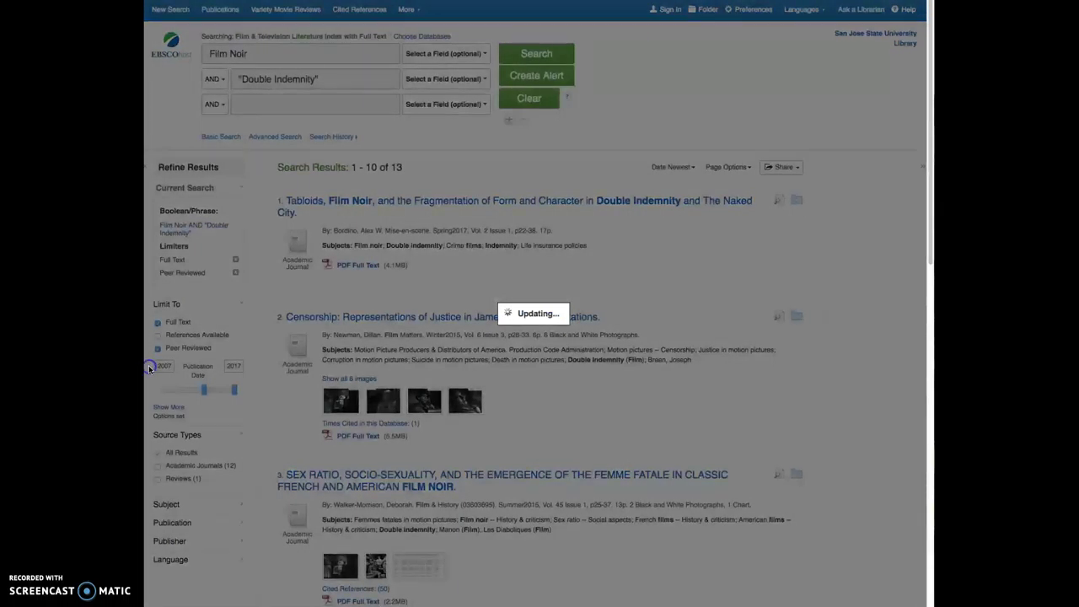